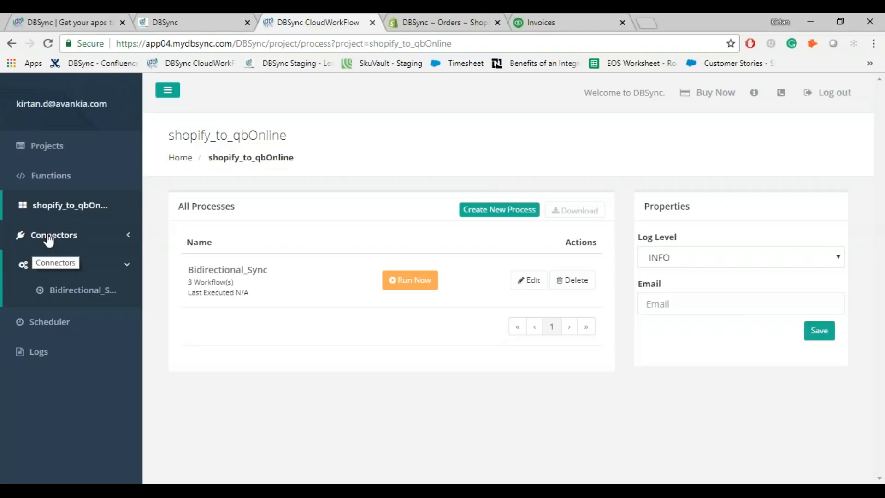
Step: Open the Shopify connector of the shopify_to_qbOnline project and save its settings
{"action": "left_click", "coordinate": [49, 236]}
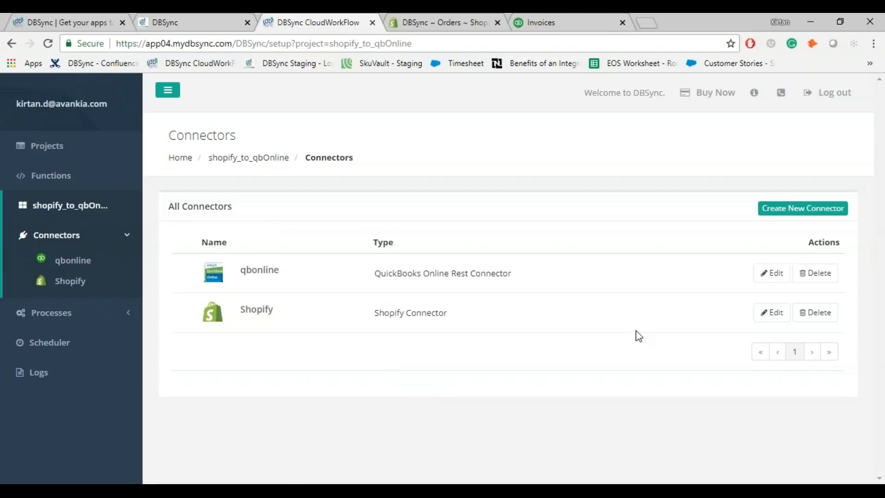
{"action": "left_click", "coordinate": [765, 314]}
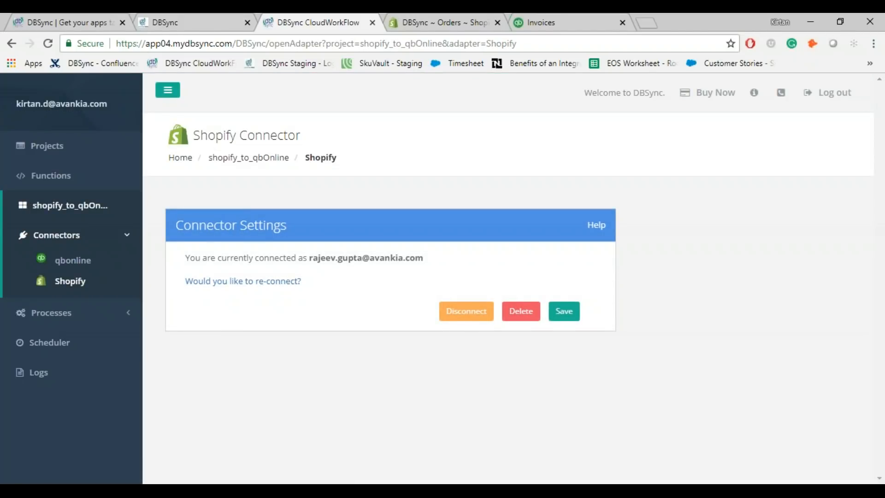
{"action": "left_click", "coordinate": [566, 314]}
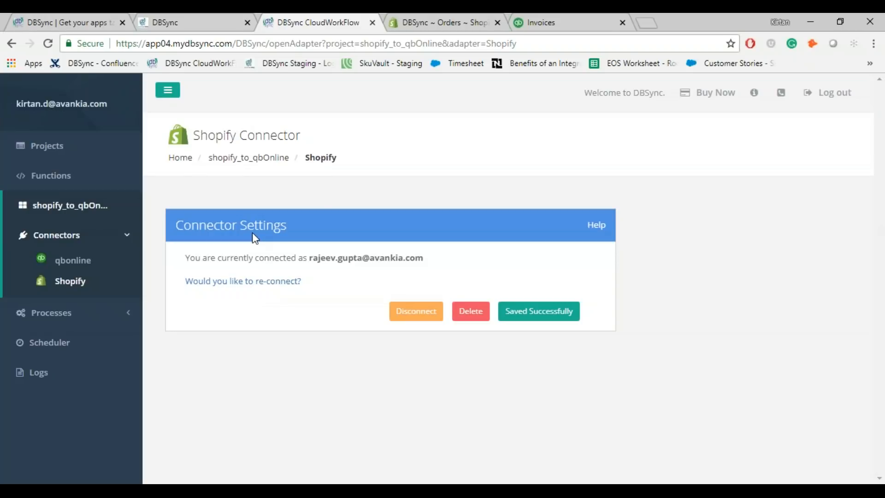
Step: Open the Shopify connector's reconnection login window, review the sign-in form and close it without logging in
{"action": "left_click", "coordinate": [240, 281]}
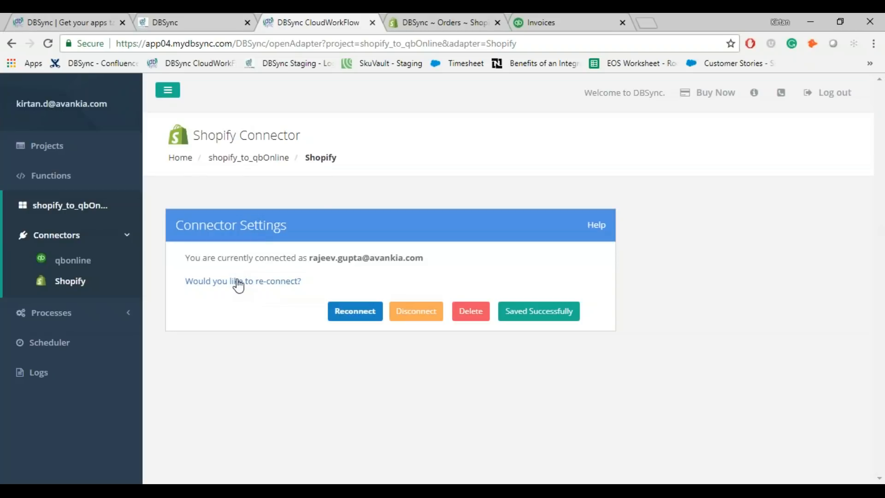
{"action": "left_click", "coordinate": [347, 310]}
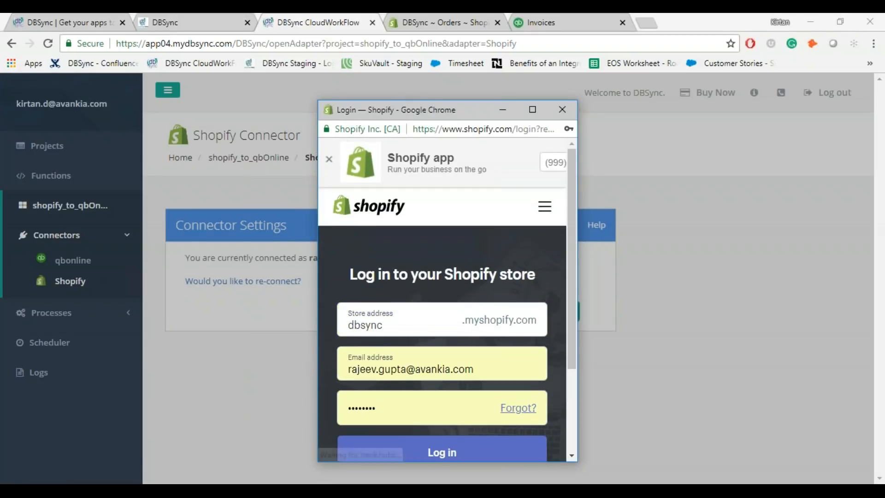
{"action": "scroll", "coordinate": [418, 334], "scroll_direction": "down", "scroll_amount": 3}
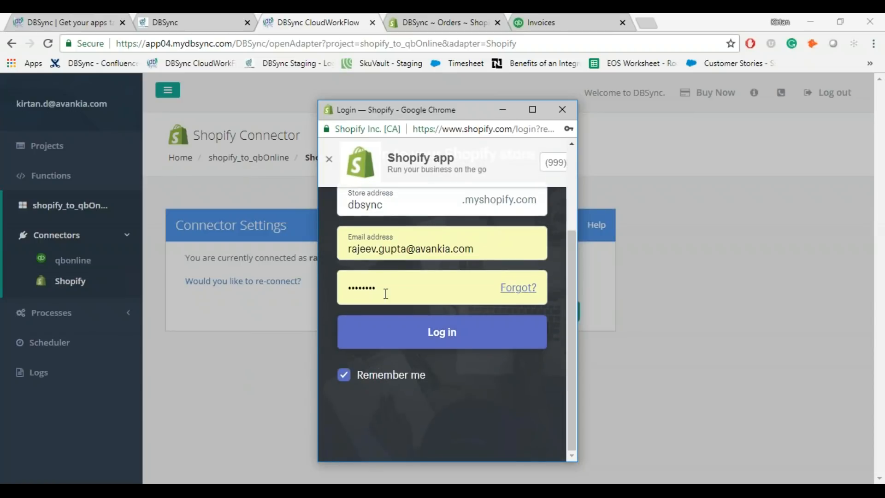
{"action": "left_click", "coordinate": [562, 109]}
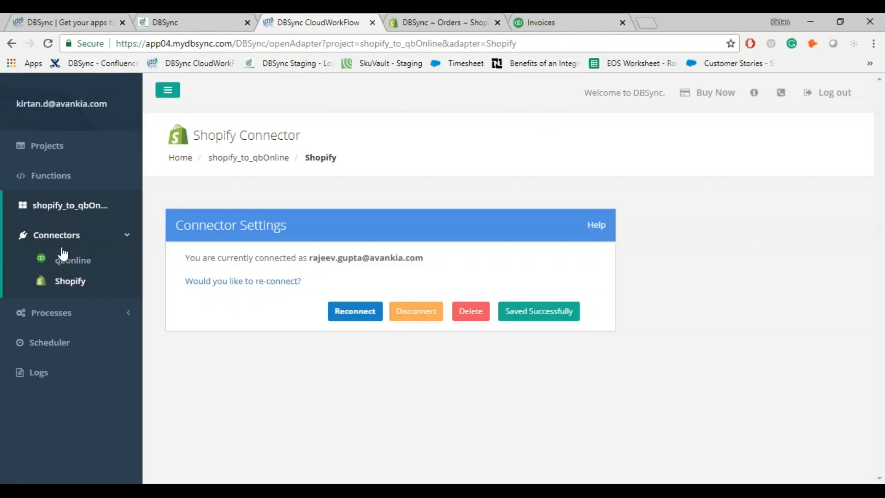
Step: Review the qbonline connector's advanced properties and return to its quick setup
{"action": "left_click", "coordinate": [64, 254]}
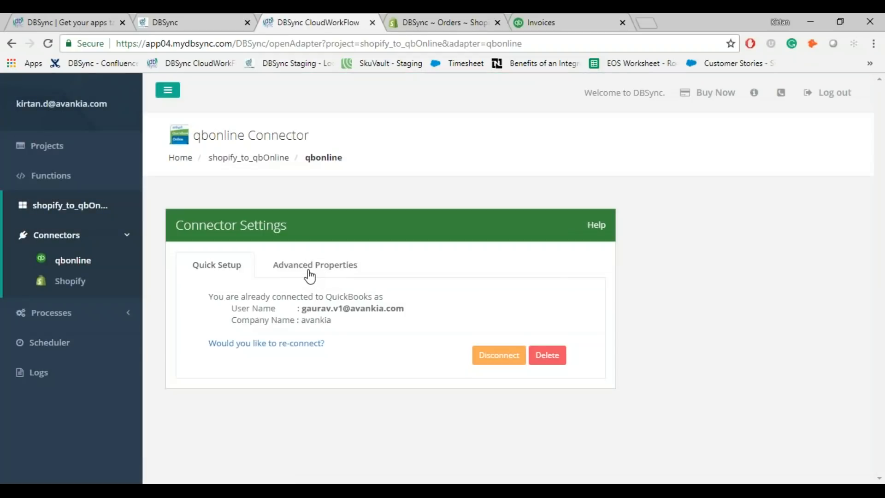
{"action": "left_click", "coordinate": [310, 276]}
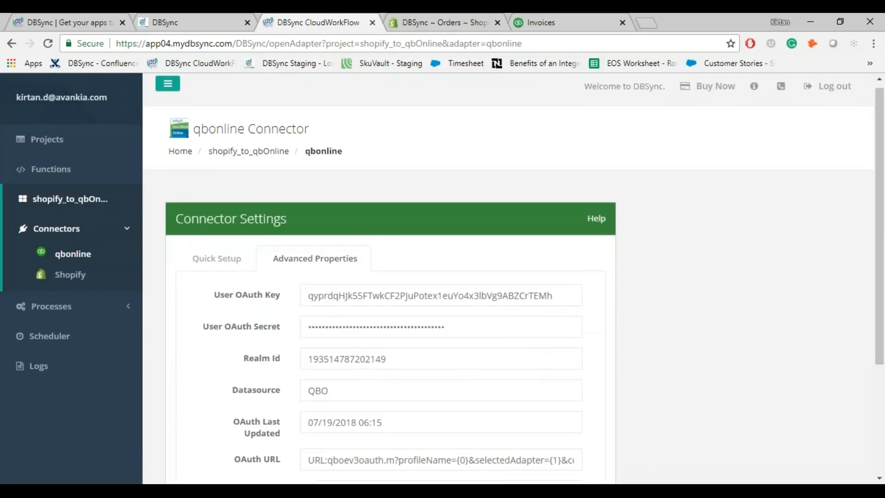
{"action": "scroll", "coordinate": [278, 185], "scroll_direction": "down", "scroll_amount": 3}
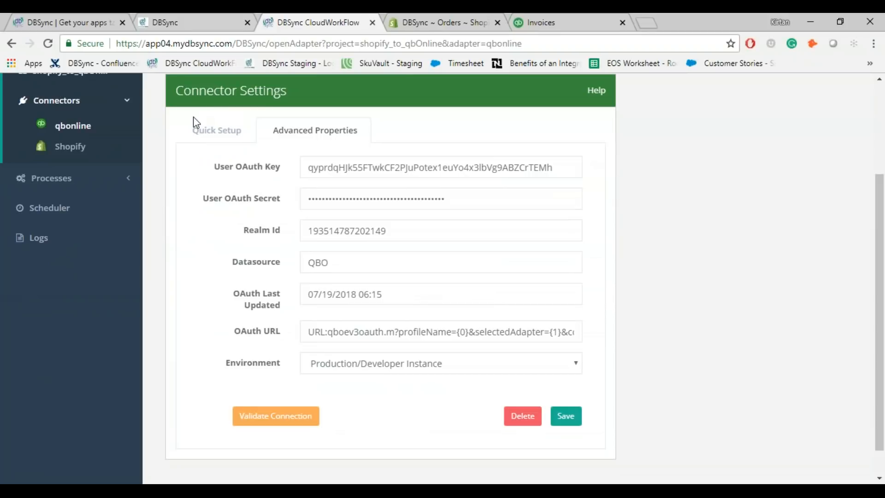
{"action": "left_click", "coordinate": [197, 131]}
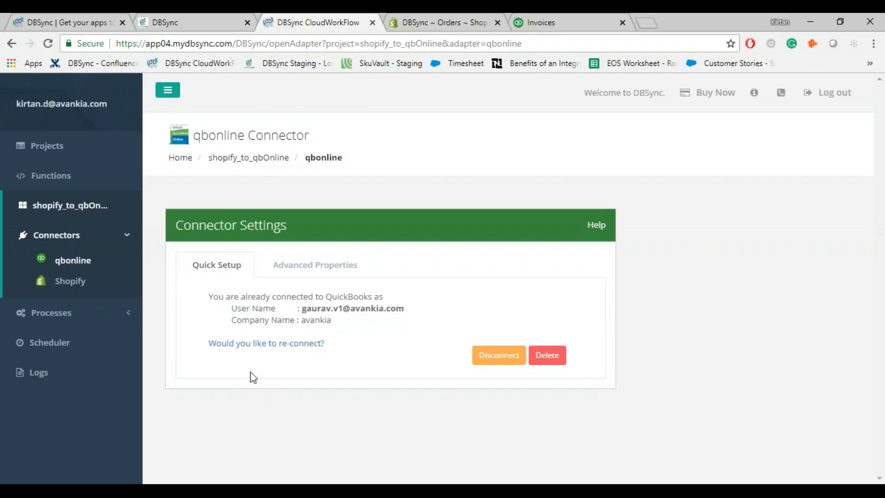
Step: Reconnect the qbonline connector to QuickBooks in the Production/Developer Instance environment and authorize the data sharing with DBSync
{"action": "left_click", "coordinate": [272, 341]}
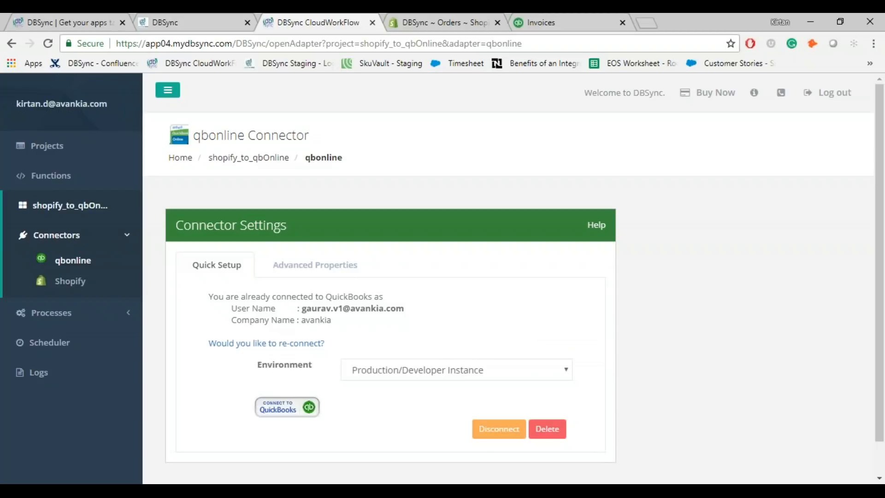
{"action": "left_click", "coordinate": [286, 412]}
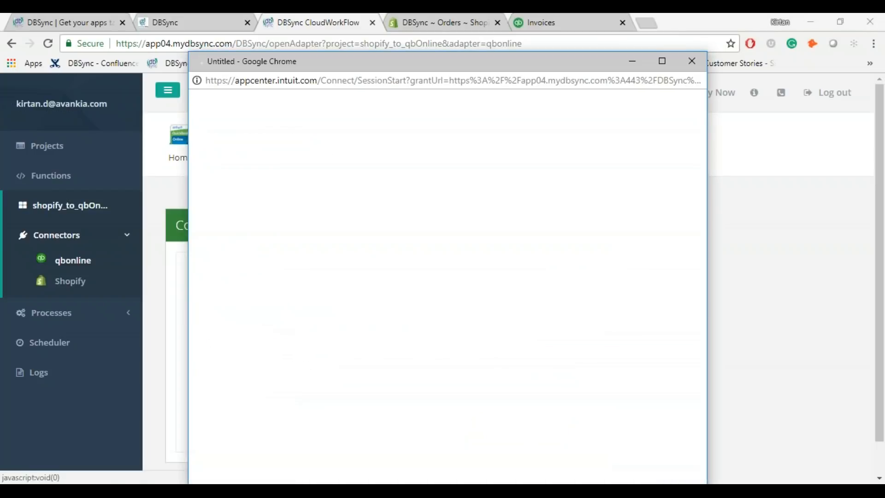
{"action": "left_click_drag", "start_coordinate": [491, 65], "coordinate": [471, 37]}
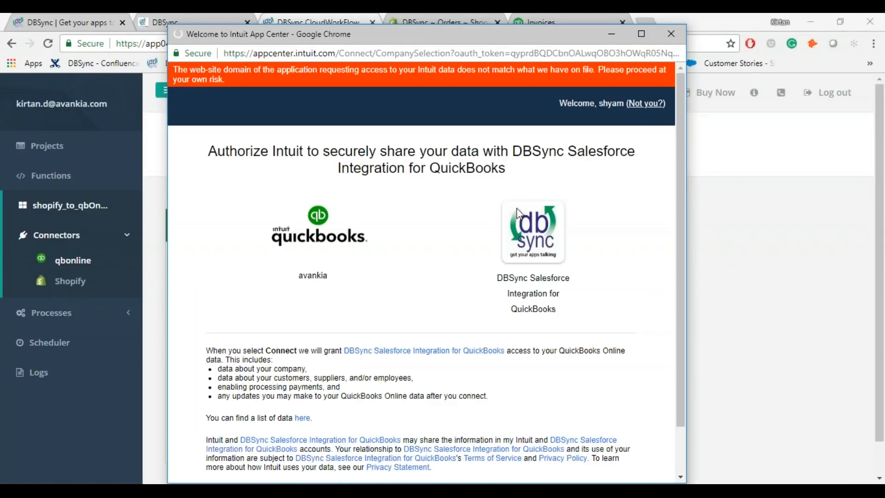
{"action": "scroll", "coordinate": [520, 214], "scroll_direction": "down", "scroll_amount": 3}
{"action": "left_click", "coordinate": [601, 449]}
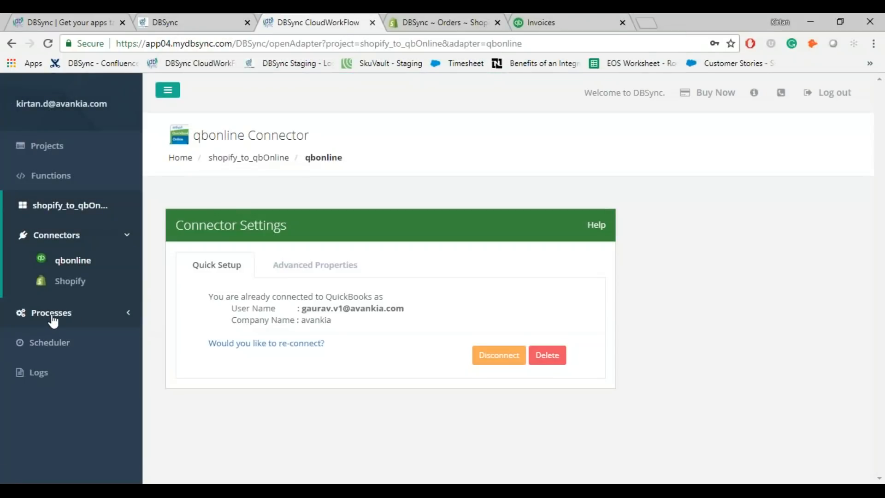
Step: Open the Bidirectional_Sync process and look over its list of workflows
{"action": "left_click", "coordinate": [52, 316]}
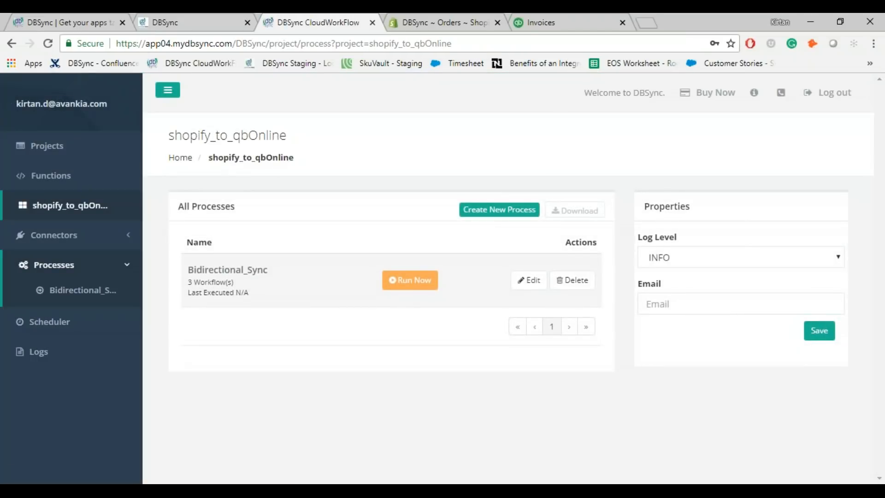
{"action": "left_click", "coordinate": [529, 281]}
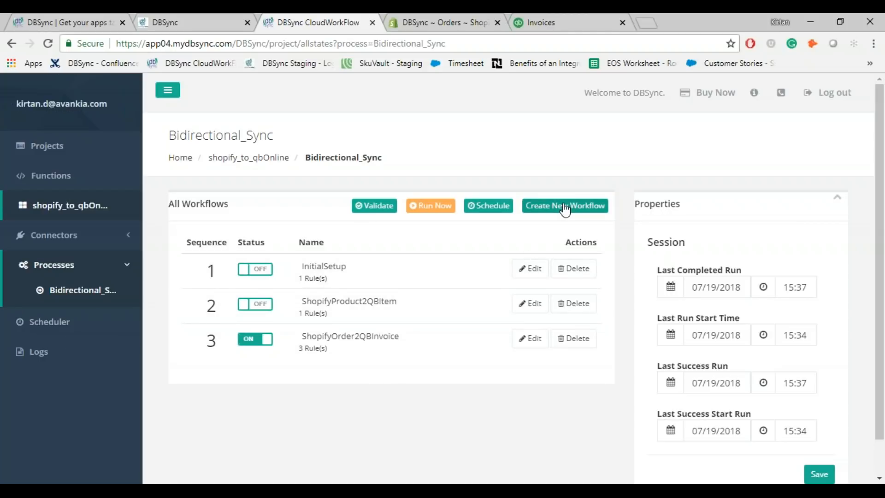
Step: Examine the Scheduler's Add Schedule form, including its process choices, start date and repeat setting
{"action": "left_click", "coordinate": [48, 322]}
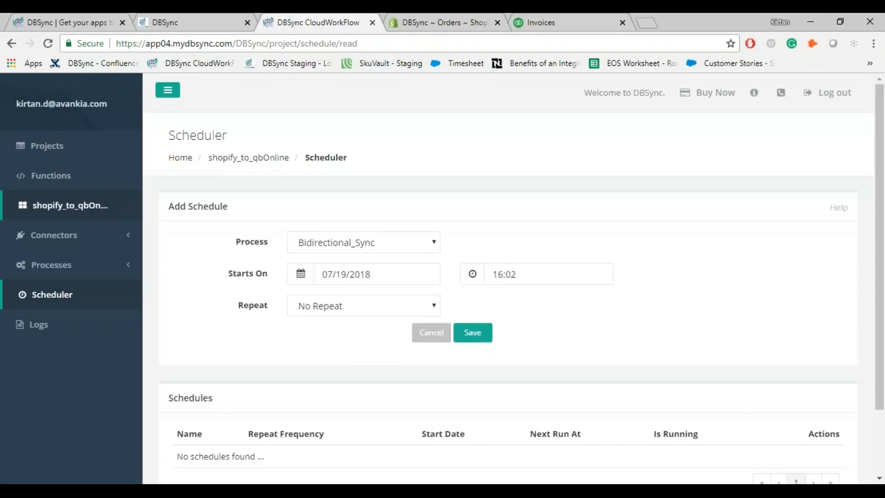
{"action": "scroll", "coordinate": [507, 277], "scroll_direction": "down", "scroll_amount": 2}
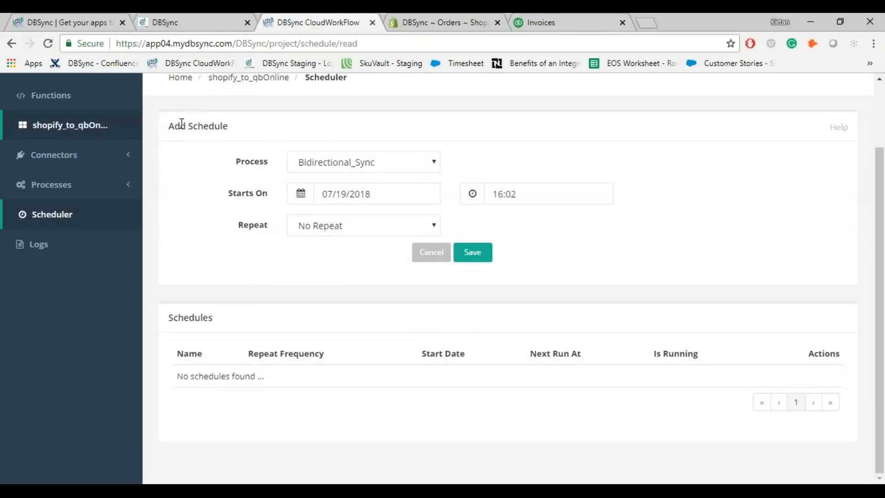
{"action": "left_click_drag", "start_coordinate": [168, 127], "coordinate": [222, 130]}
{"action": "left_click", "coordinate": [232, 131]}
{"action": "left_click", "coordinate": [378, 169]}
{"action": "left_click", "coordinate": [377, 171]}
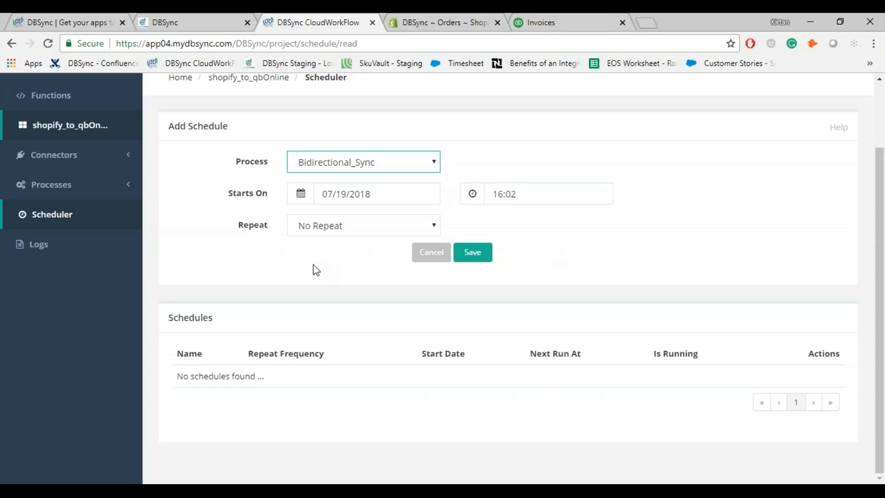
Step: Check the Bidirectional_Sync workflows again and view the project's log summary of past runs
{"action": "left_click", "coordinate": [68, 184]}
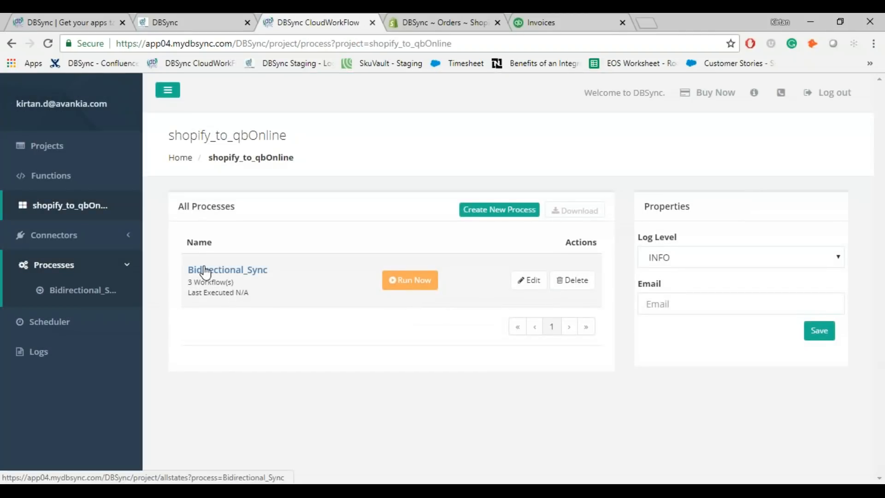
{"action": "left_click", "coordinate": [205, 272]}
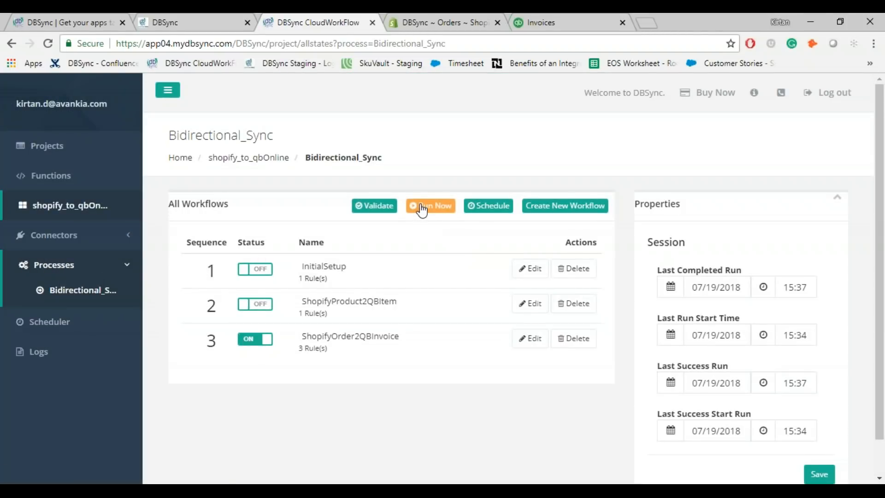
{"action": "left_click", "coordinate": [17, 365]}
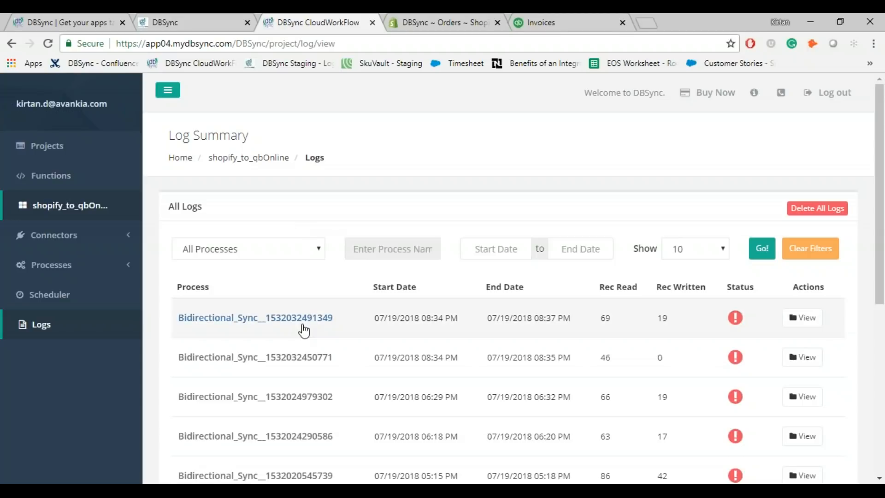
Step: Go back from the logs to the Bidirectional_Sync process's workflow page
{"action": "double_click", "coordinate": [58, 272]}
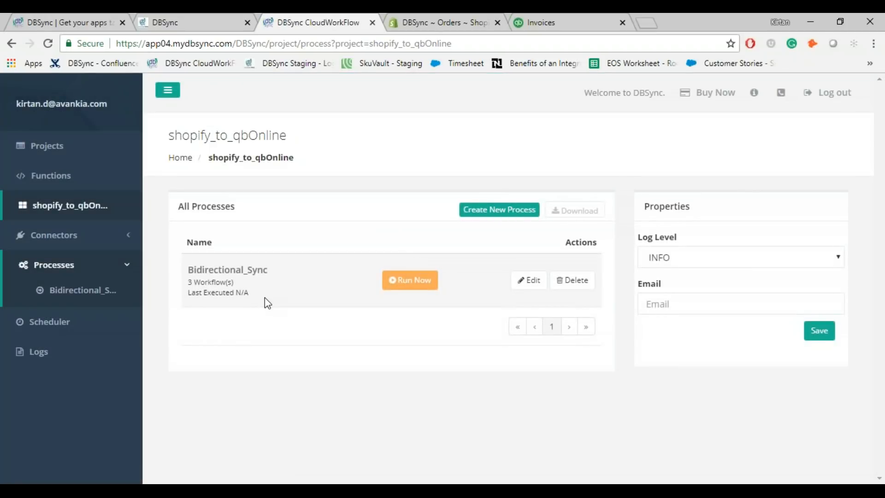
{"action": "left_click", "coordinate": [247, 271]}
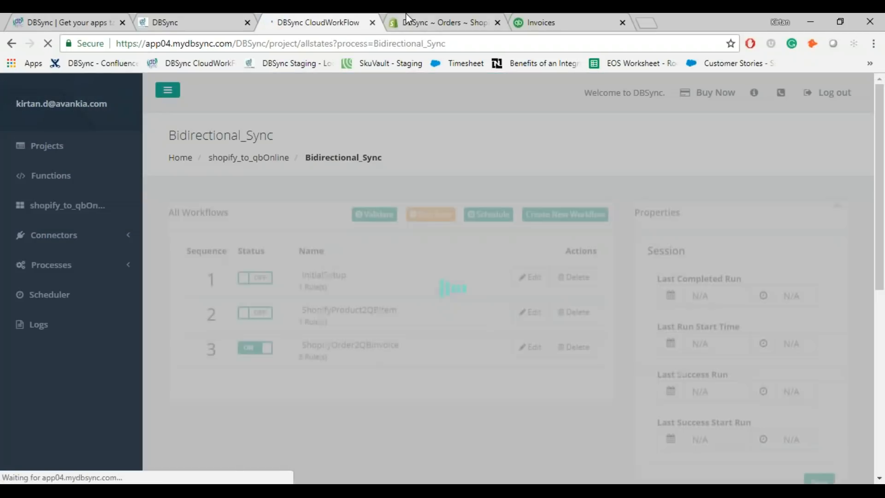
Step: Switch to Shopify and examine the newest order's line items, shipping address and payment total
{"action": "left_click", "coordinate": [405, 15]}
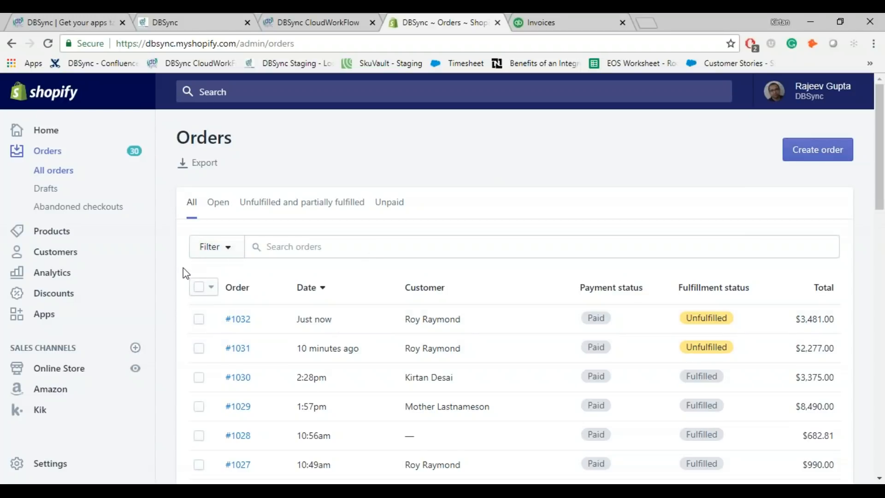
{"action": "left_click", "coordinate": [237, 319]}
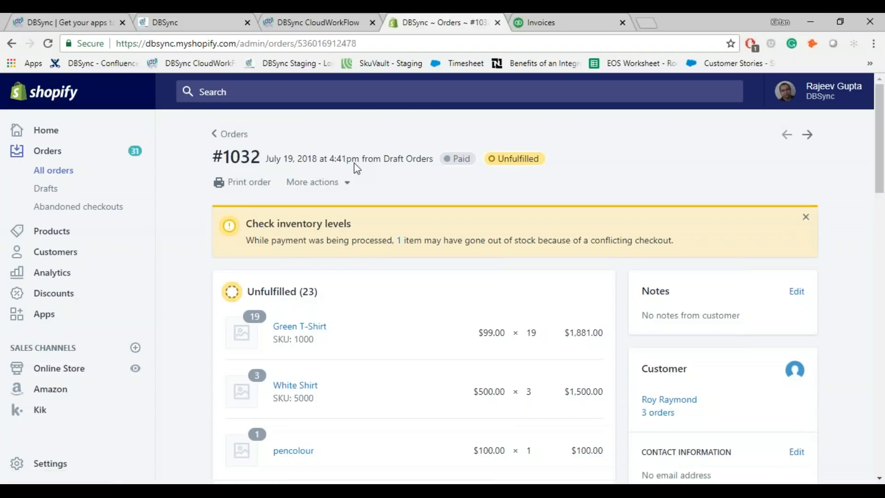
{"action": "scroll", "coordinate": [180, 341], "scroll_direction": "down", "scroll_amount": 1}
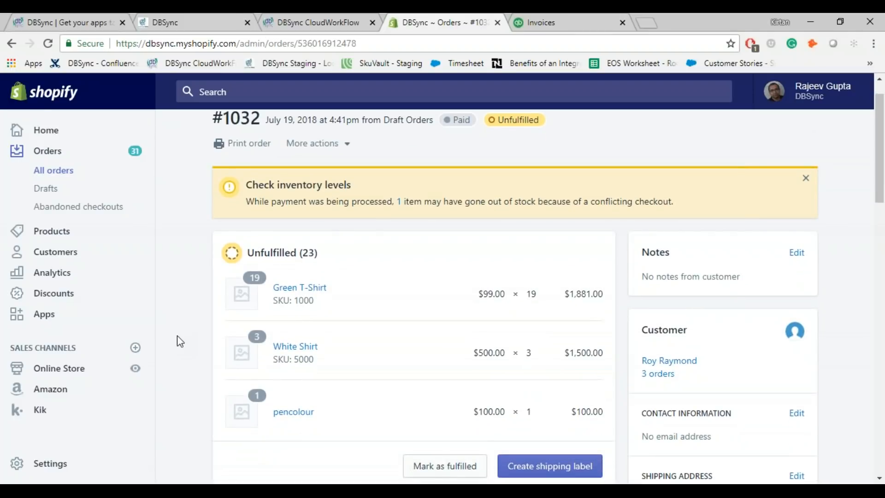
{"action": "scroll", "coordinate": [180, 341], "scroll_direction": "down", "scroll_amount": 3}
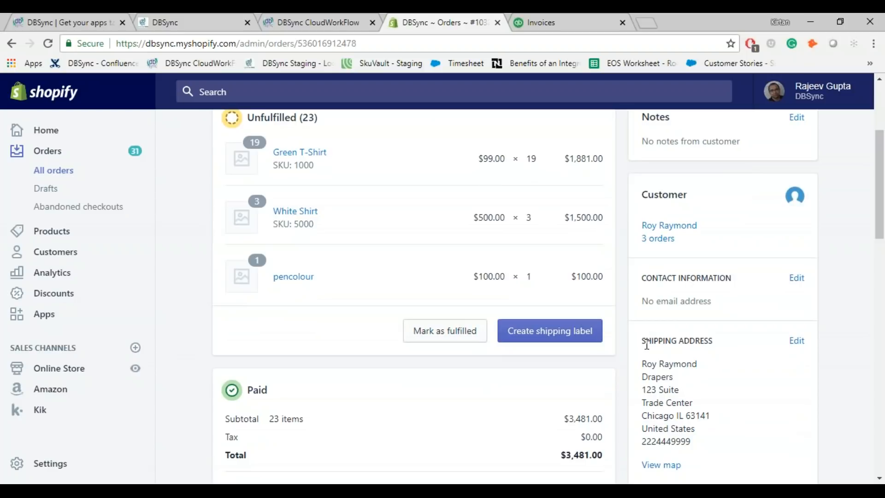
{"action": "left_click_drag", "start_coordinate": [644, 363], "coordinate": [690, 445]}
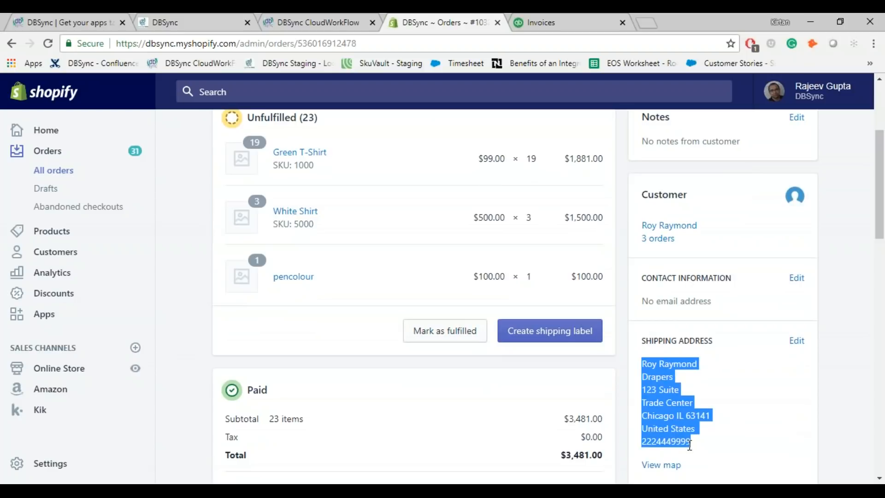
{"action": "scroll", "coordinate": [690, 445], "scroll_direction": "down", "scroll_amount": 4}
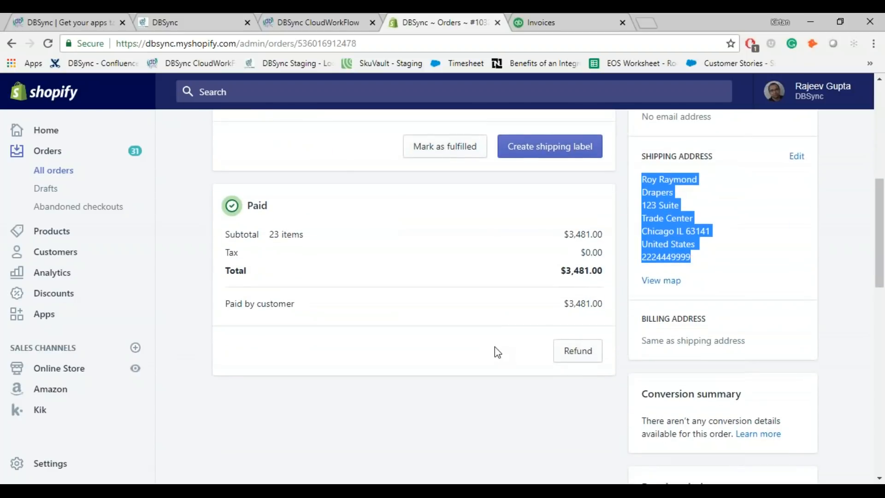
{"action": "scroll", "coordinate": [494, 347], "scroll_direction": "up", "scroll_amount": 8}
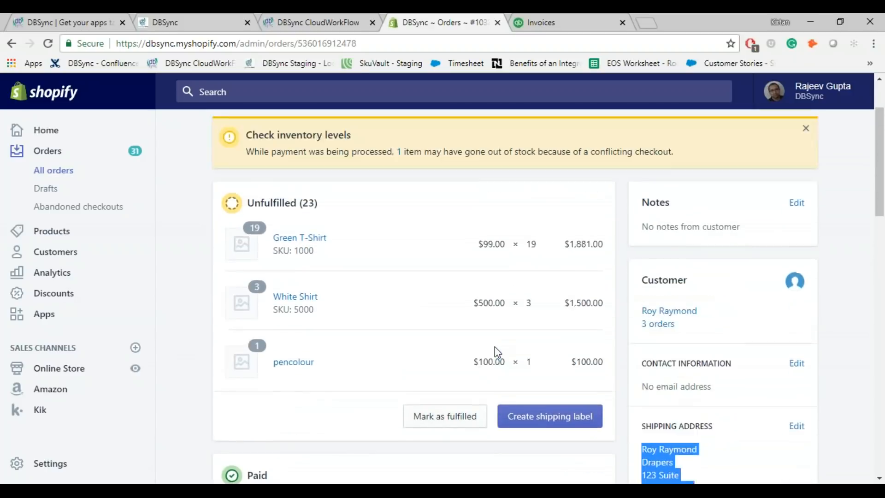
Step: Switch back to DBSync CloudWorkFlow, run the Bidirectional_Sync process immediately and open the log summary to monitor it
{"action": "left_click", "coordinate": [341, 16]}
{"action": "left_click", "coordinate": [425, 206]}
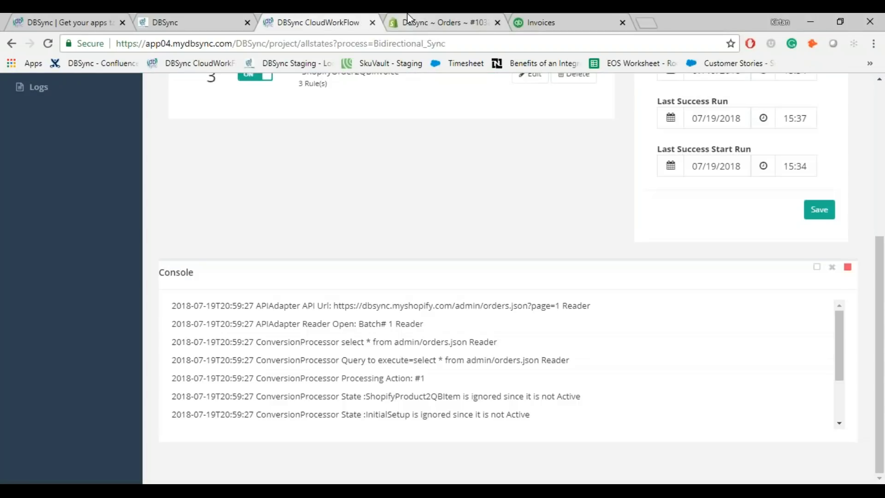
{"action": "left_click", "coordinate": [407, 13]}
{"action": "left_click", "coordinate": [330, 17]}
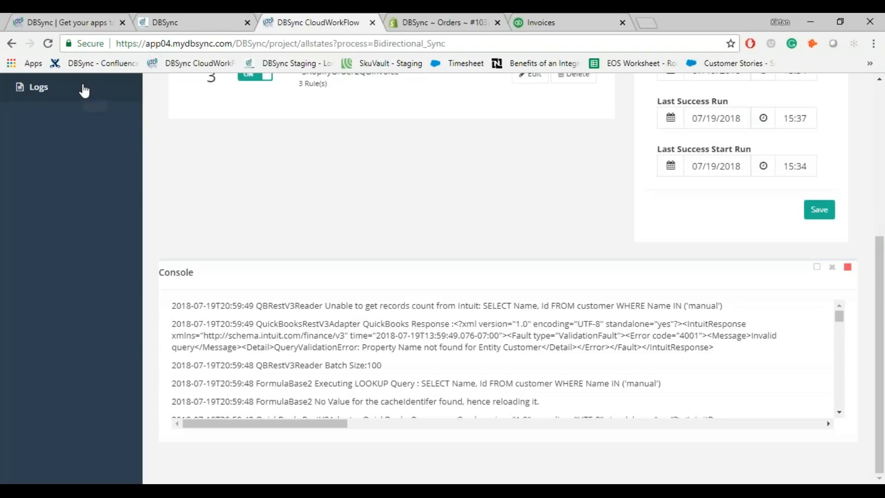
{"action": "left_click", "coordinate": [85, 86]}
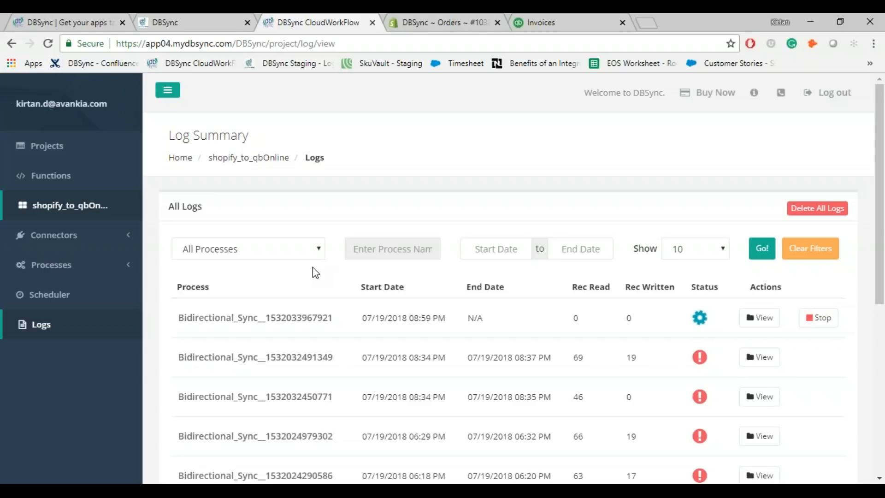
Step: Refresh the log summary to check the progress of the running Bidirectional_Sync process
{"action": "left_click", "coordinate": [110, 330]}
{"action": "left_click", "coordinate": [115, 331]}
Step: Switch to QuickBooks Online, reload the invoices page and sort the invoices by date with the newest first
{"action": "left_click", "coordinate": [503, 13]}
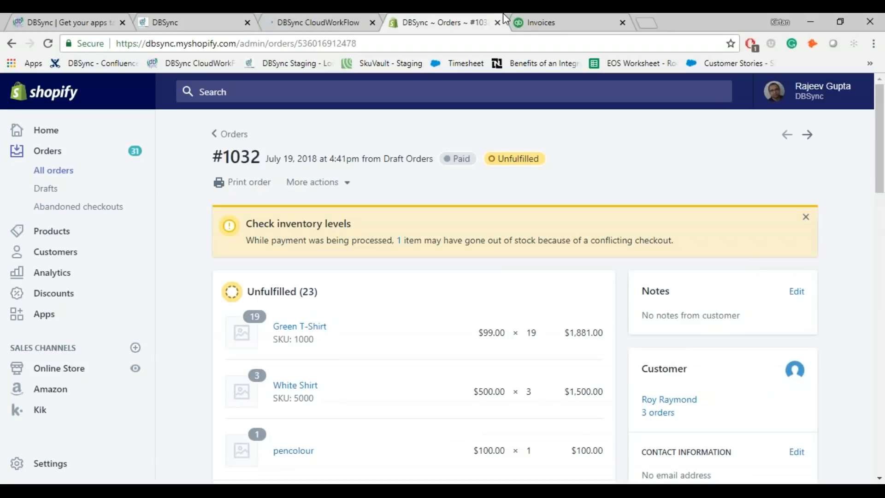
{"action": "left_click", "coordinate": [534, 26]}
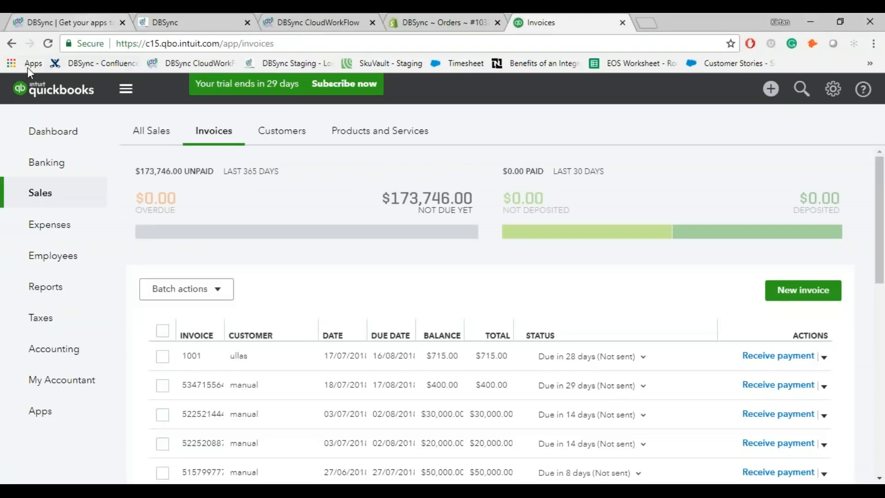
{"action": "left_click", "coordinate": [50, 44]}
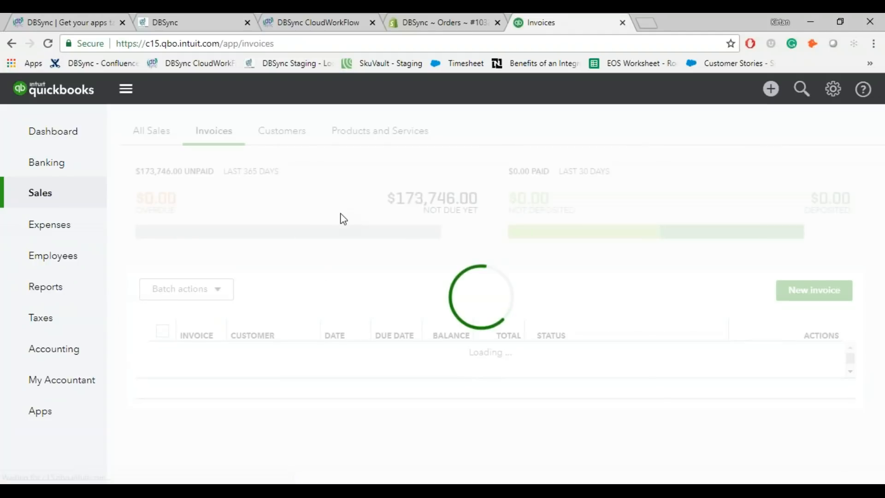
{"action": "left_click", "coordinate": [345, 336]}
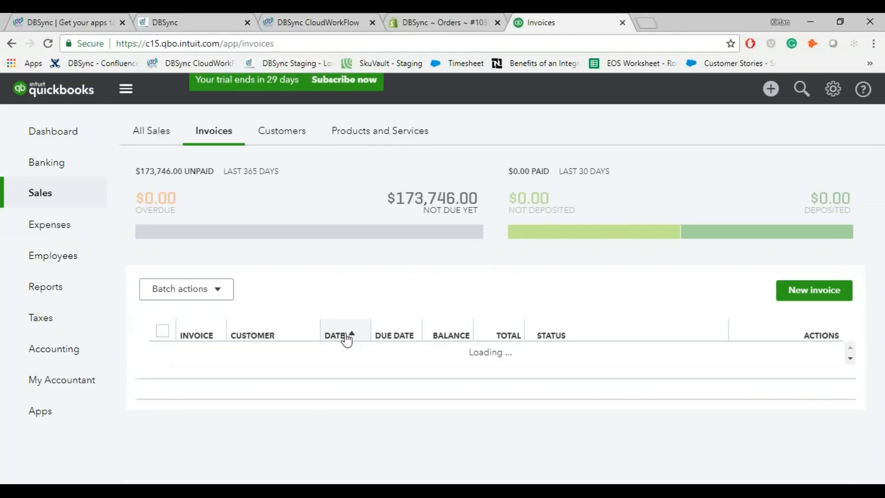
{"action": "left_click", "coordinate": [345, 337]}
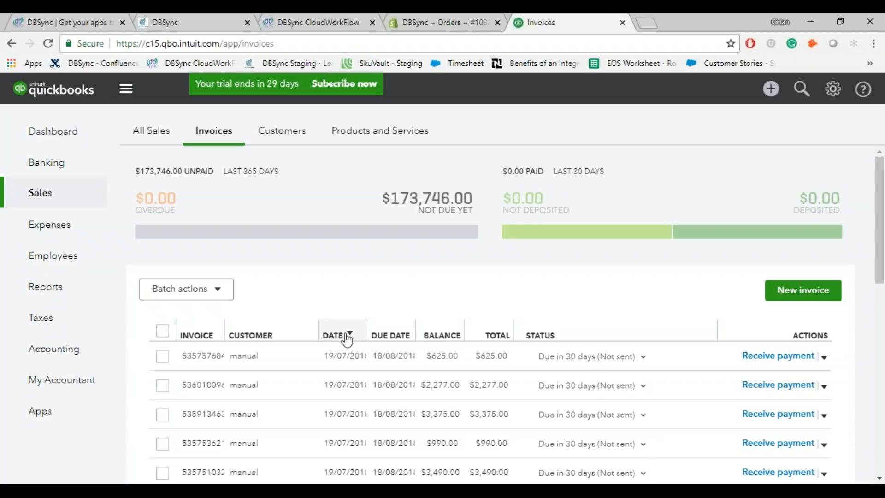
Step: Switch to Shopify and mark all items of the open order as fulfilled, without tracking information or a shipping carrier
{"action": "left_click", "coordinate": [444, 14]}
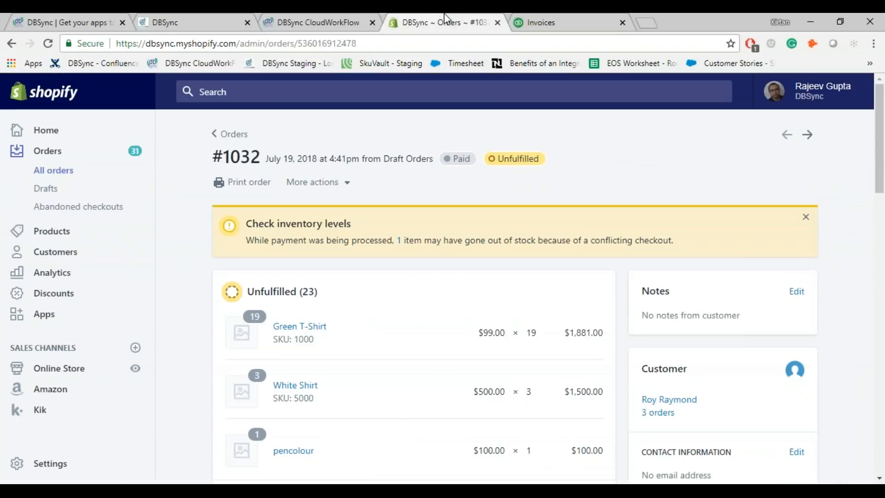
{"action": "scroll", "coordinate": [507, 295], "scroll_direction": "down", "scroll_amount": 3}
{"action": "scroll", "coordinate": [507, 295], "scroll_direction": "down", "scroll_amount": 1}
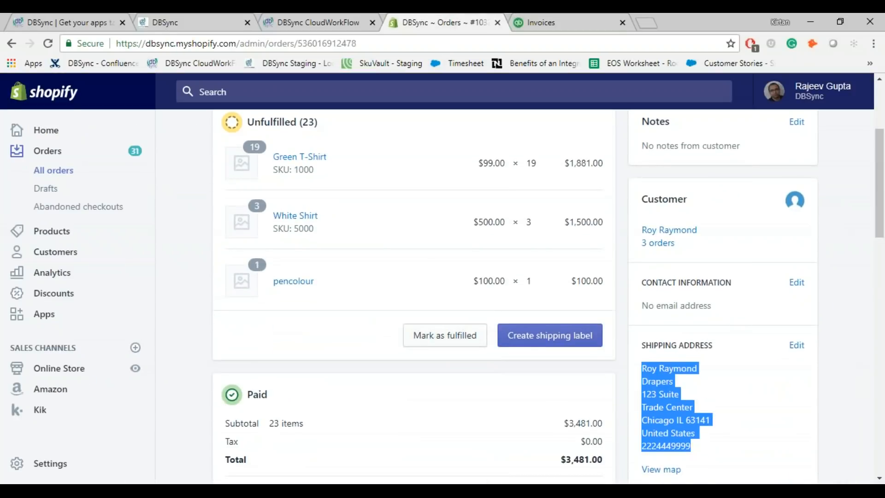
{"action": "scroll", "coordinate": [445, 285], "scroll_direction": "down", "scroll_amount": 1}
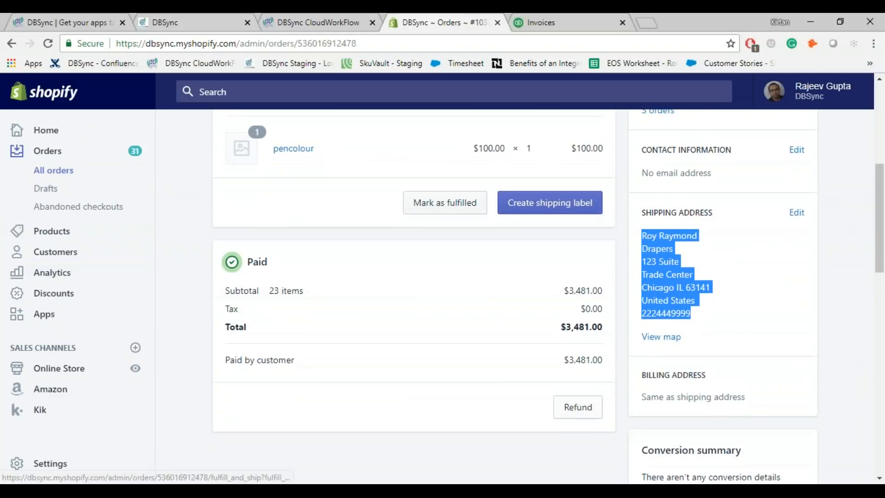
{"action": "scroll", "coordinate": [424, 295], "scroll_direction": "up", "scroll_amount": 1}
{"action": "left_click", "coordinate": [425, 301]}
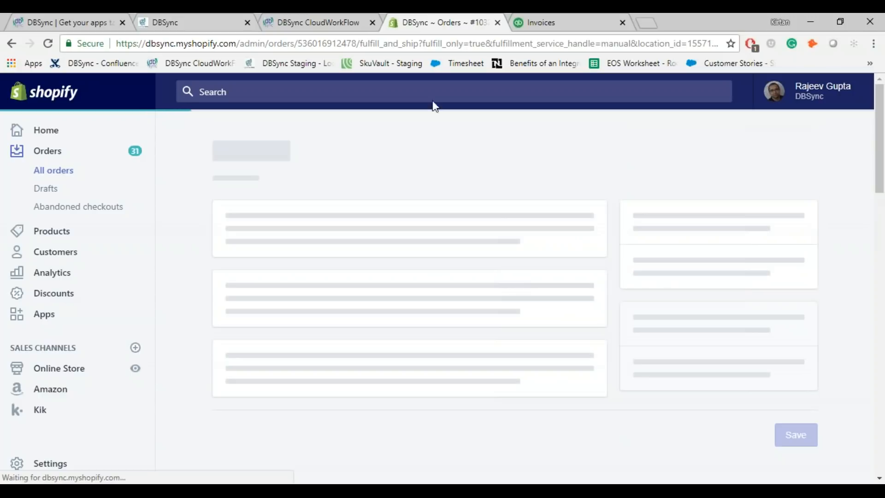
{"action": "left_click", "coordinate": [326, 18]}
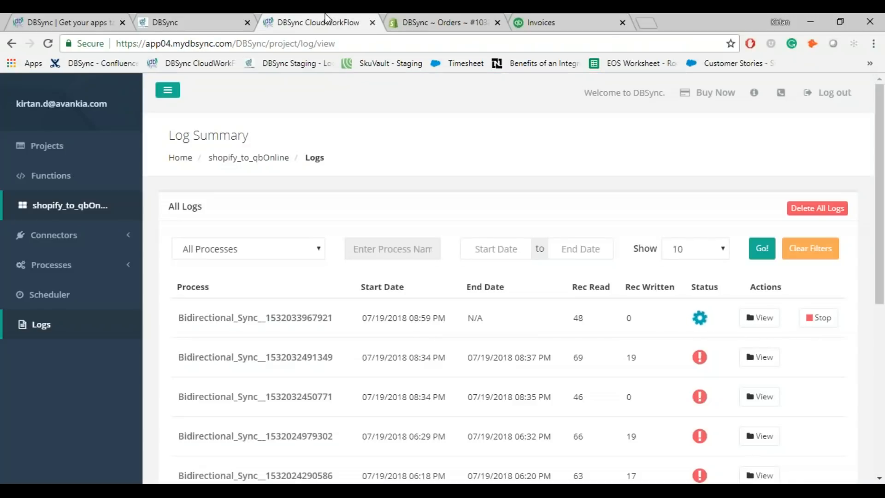
{"action": "left_click", "coordinate": [469, 13]}
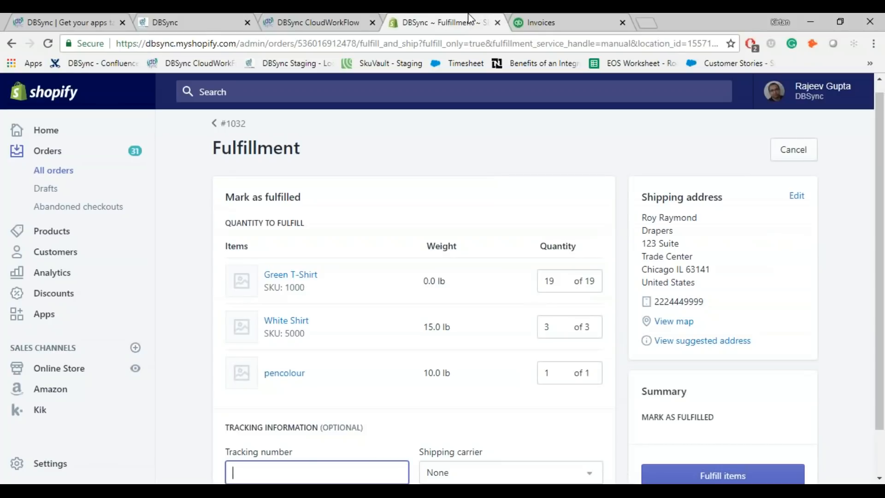
{"action": "scroll", "coordinate": [461, 169], "scroll_direction": "down", "scroll_amount": 2}
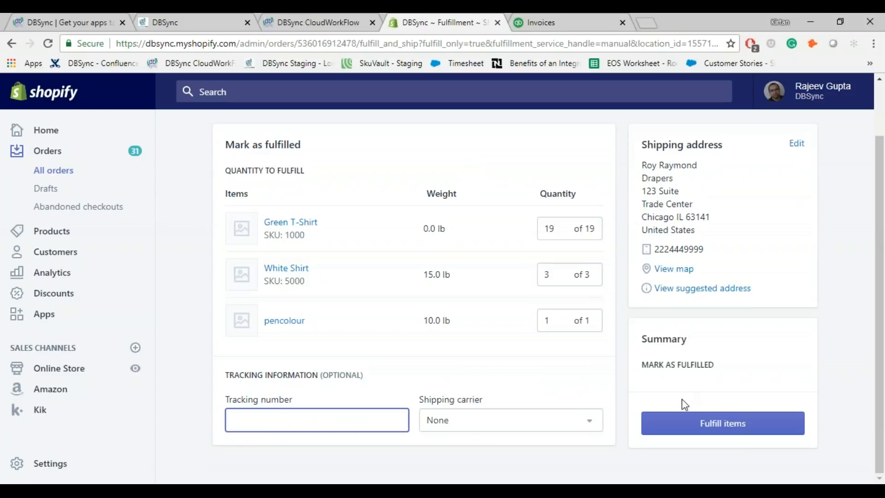
{"action": "left_click", "coordinate": [682, 431]}
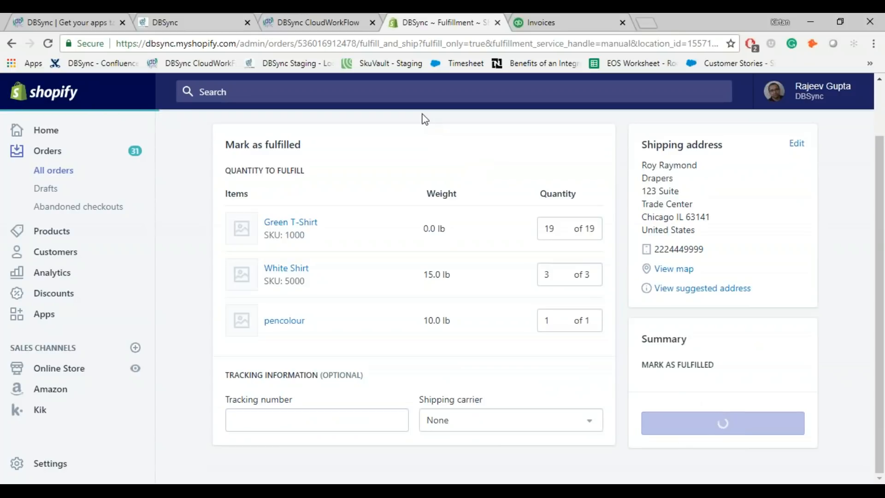
Step: Switch back to DBSync CloudWorkFlow and refresh the log summary for the running sync
{"action": "key", "text": "ctrl+shift+Tab"}
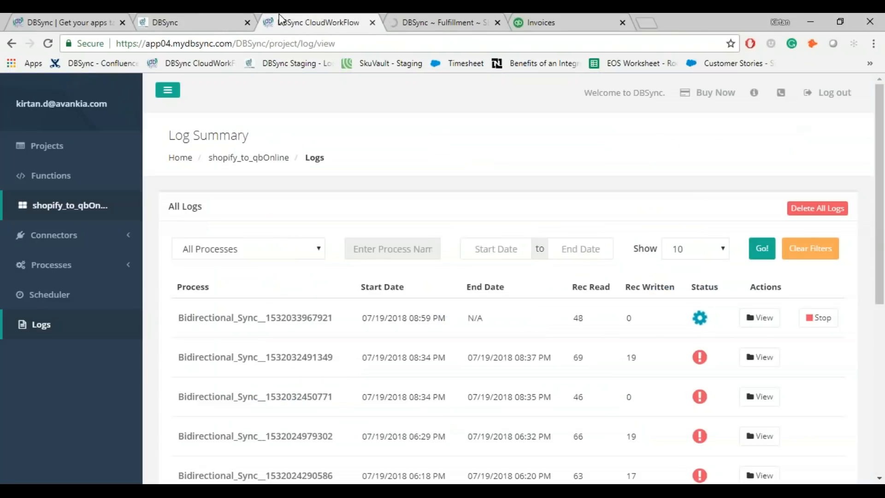
{"action": "left_click", "coordinate": [35, 326]}
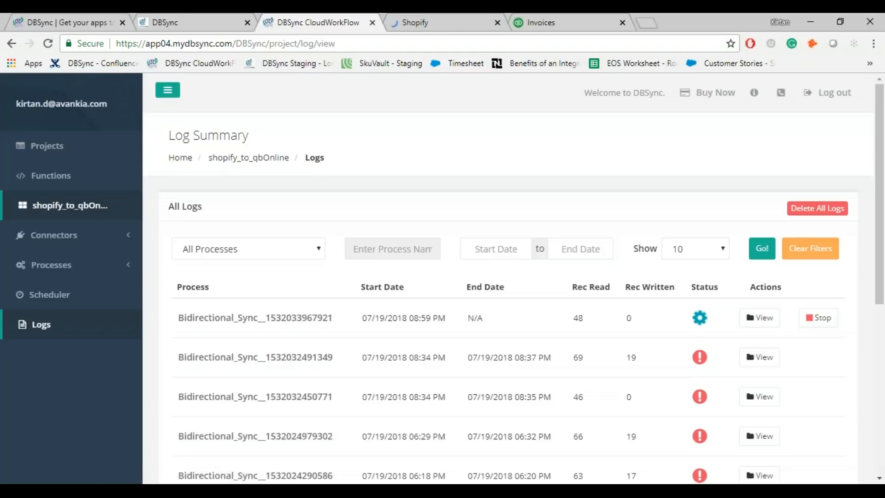
{"action": "left_click", "coordinate": [43, 329]}
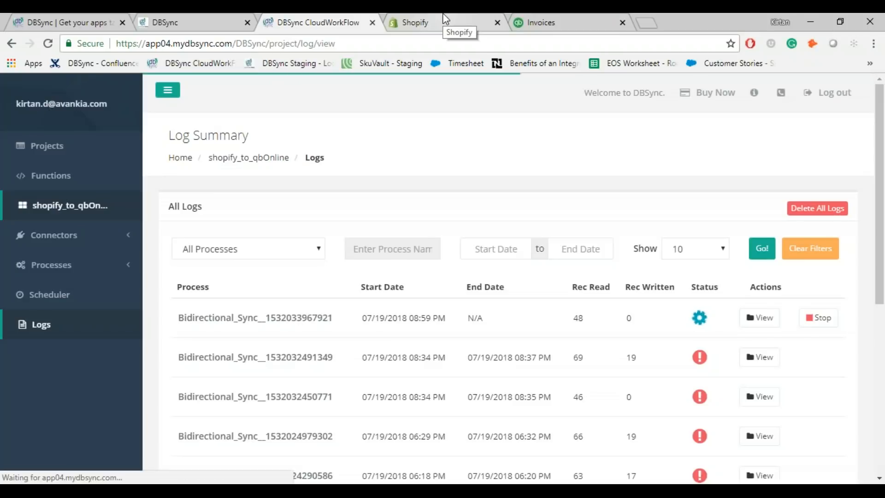
Step: Switch to Shopify, check the order's fulfillment status and return to the list of all orders
{"action": "left_click", "coordinate": [443, 18]}
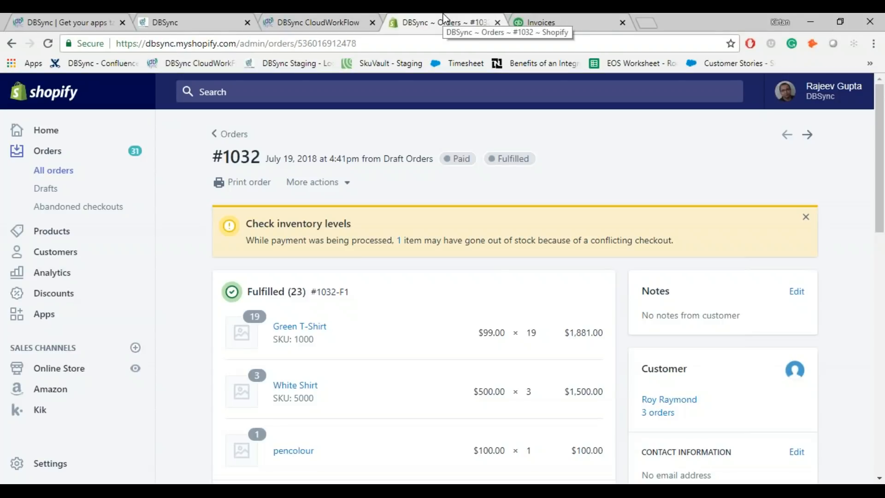
{"action": "left_click", "coordinate": [45, 155]}
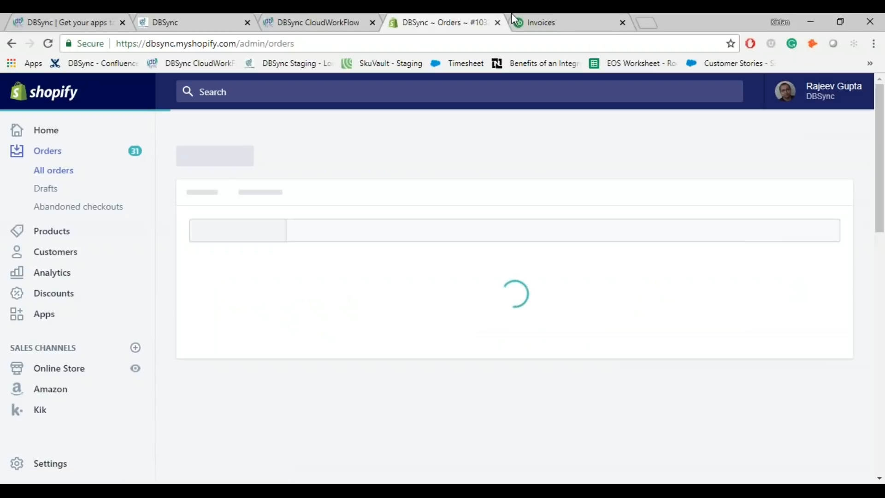
Step: Switch to QuickBooks Online, reload the invoices page and compare it with Shopify's orders list
{"action": "left_click", "coordinate": [548, 19]}
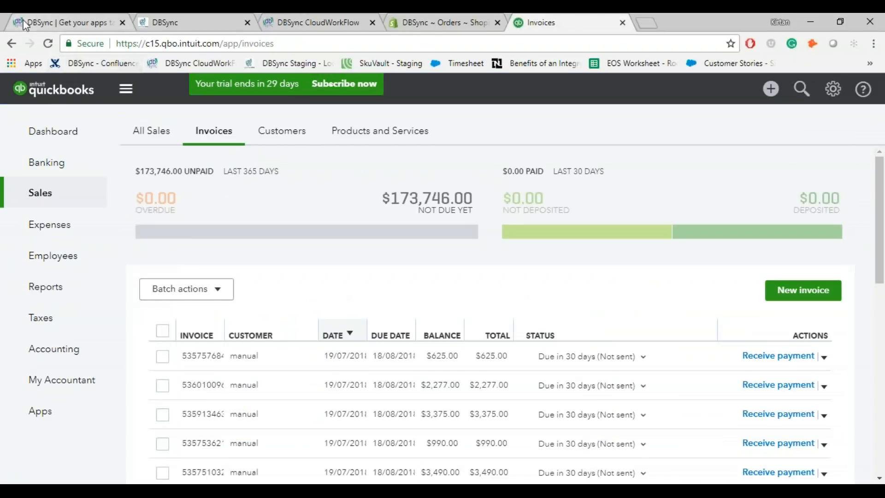
{"action": "left_click", "coordinate": [46, 44]}
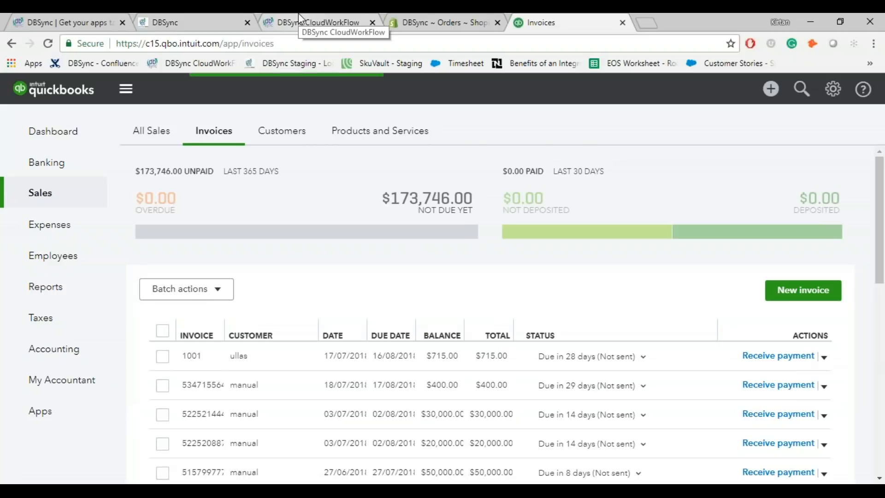
{"action": "left_click", "coordinate": [297, 14]}
{"action": "left_click", "coordinate": [395, 17]}
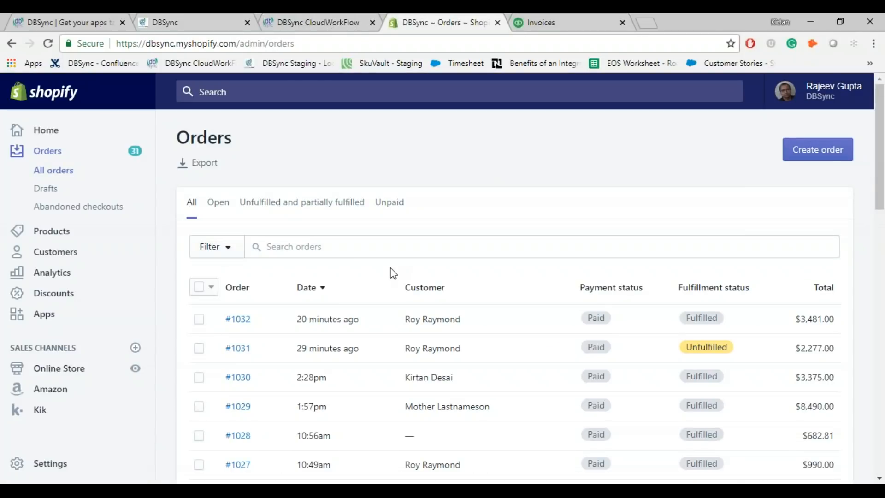
{"action": "left_click", "coordinate": [376, 14]}
{"action": "left_click", "coordinate": [540, 13]}
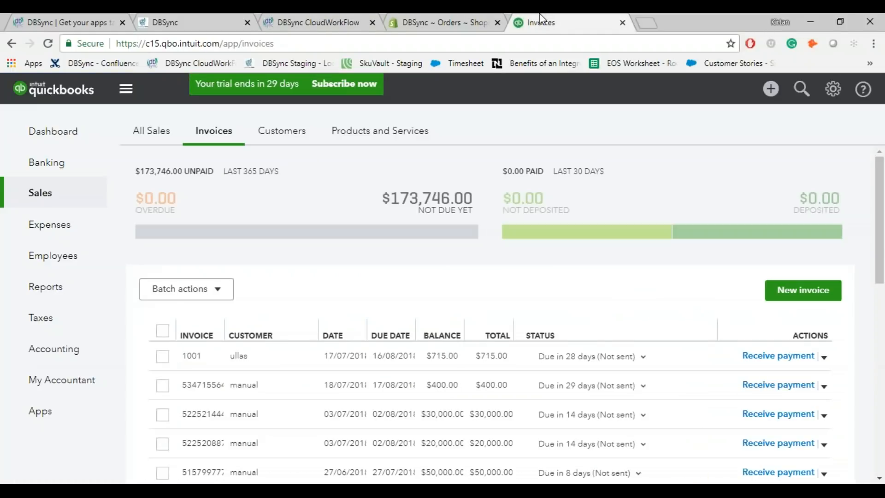
Step: Return to DBSync CloudWorkFlow and reload the log summary to monitor the Bidirectional_Sync run
{"action": "left_click", "coordinate": [355, 18]}
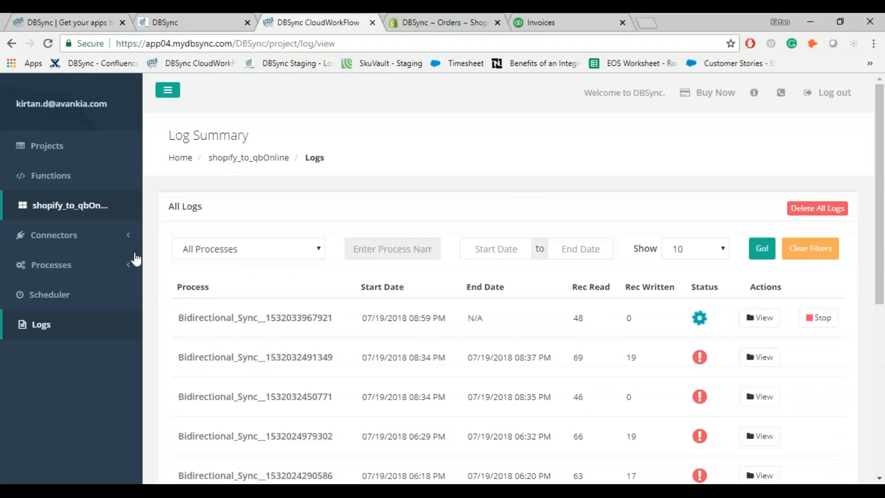
{"action": "left_click", "coordinate": [27, 328]}
{"action": "key", "text": "F5"}
{"action": "left_click", "coordinate": [29, 330]}
Step: Switch to QuickBooks Online by way of Shopify's orders, reload the invoices and sort them by date, newest first
{"action": "left_click", "coordinate": [457, 13]}
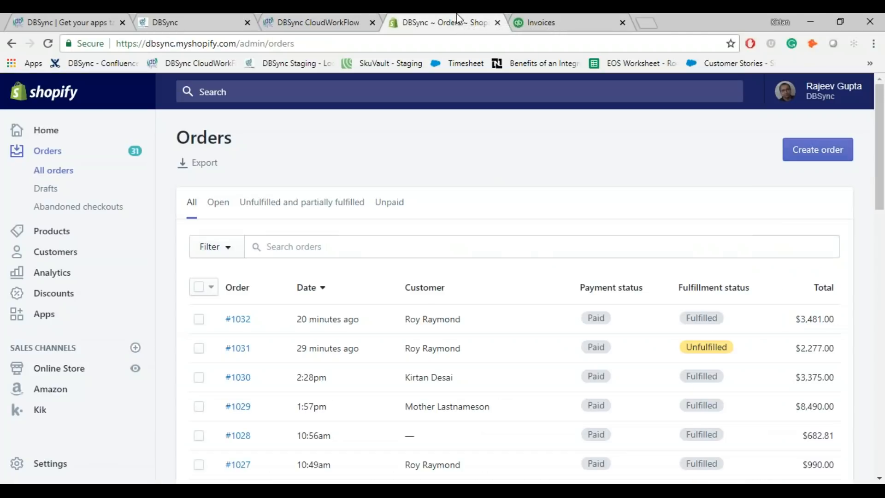
{"action": "left_click", "coordinate": [548, 21]}
{"action": "left_click", "coordinate": [45, 47]}
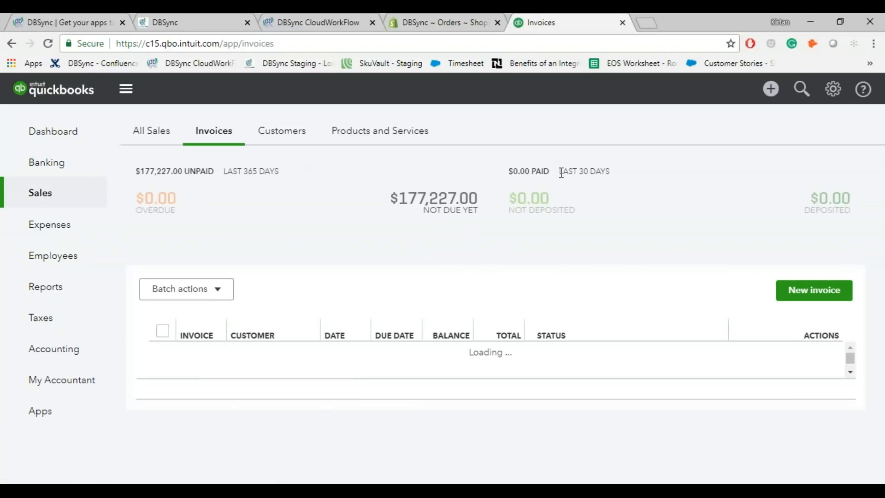
{"action": "left_click", "coordinate": [351, 339]}
{"action": "left_click", "coordinate": [350, 339]}
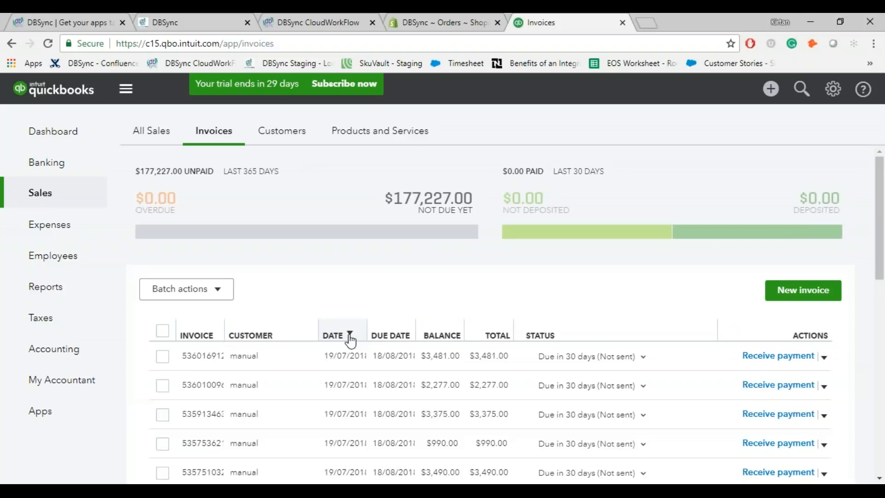
Step: Switch to DBSync CloudWorkFlow and refresh the log summary to check the final status of the sync run
{"action": "left_click", "coordinate": [312, 15]}
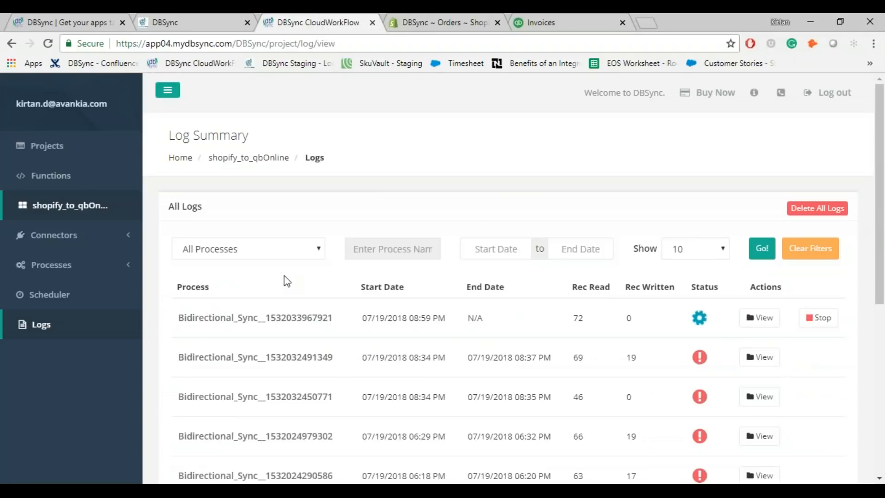
{"action": "left_click", "coordinate": [56, 330]}
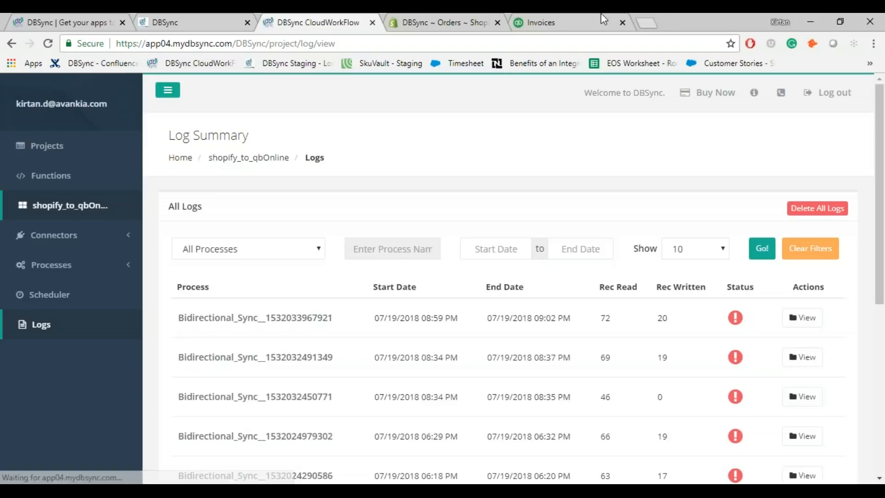
Step: Switch to QuickBooks Online, open the newly synced invoice and examine its addresses, line items and totals
{"action": "left_click", "coordinate": [602, 13]}
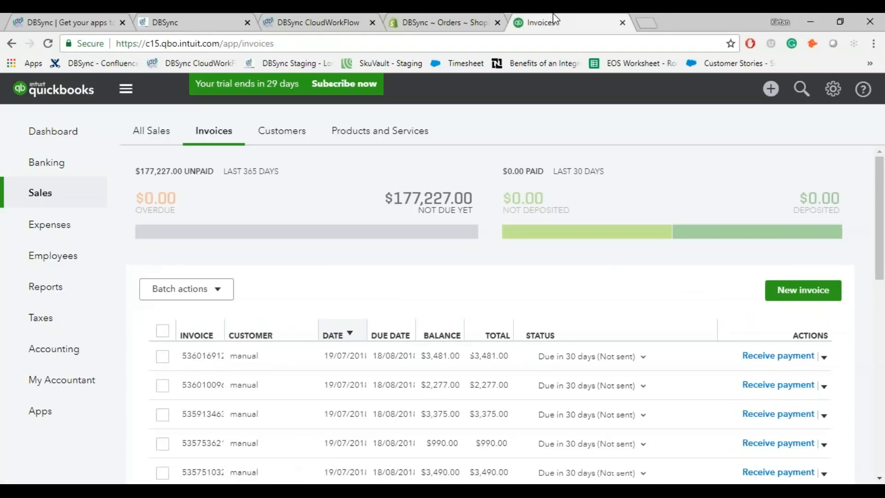
{"action": "left_click", "coordinate": [236, 357]}
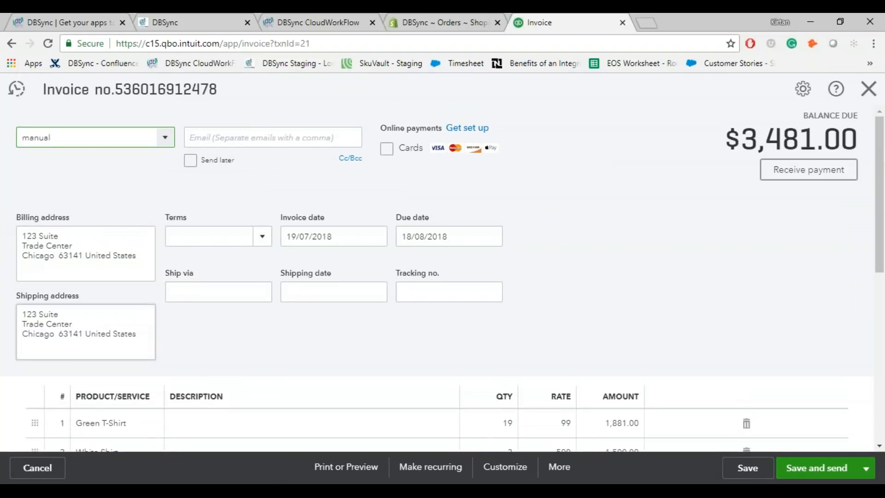
{"action": "scroll", "coordinate": [97, 294], "scroll_direction": "down", "scroll_amount": 4}
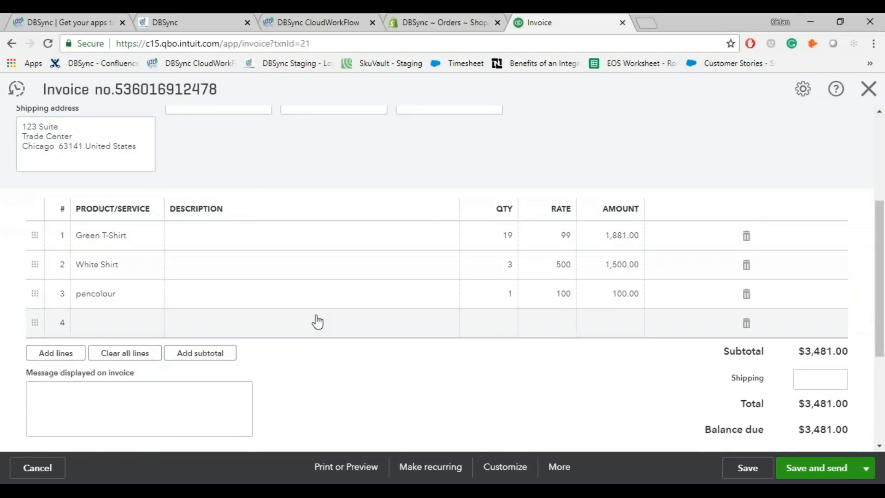
{"action": "scroll", "coordinate": [318, 322], "scroll_direction": "down", "scroll_amount": 2}
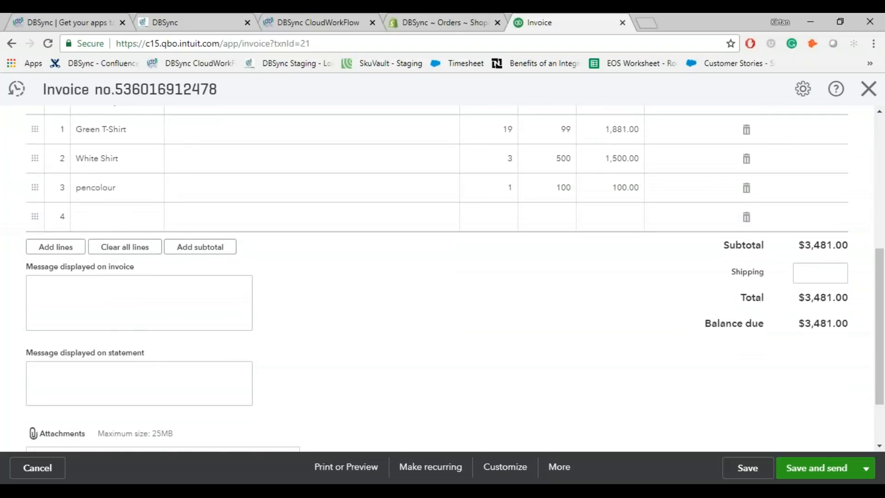
{"action": "scroll", "coordinate": [454, 279], "scroll_direction": "down", "scroll_amount": 2}
{"action": "scroll", "coordinate": [321, 319], "scroll_direction": "up", "scroll_amount": 8}
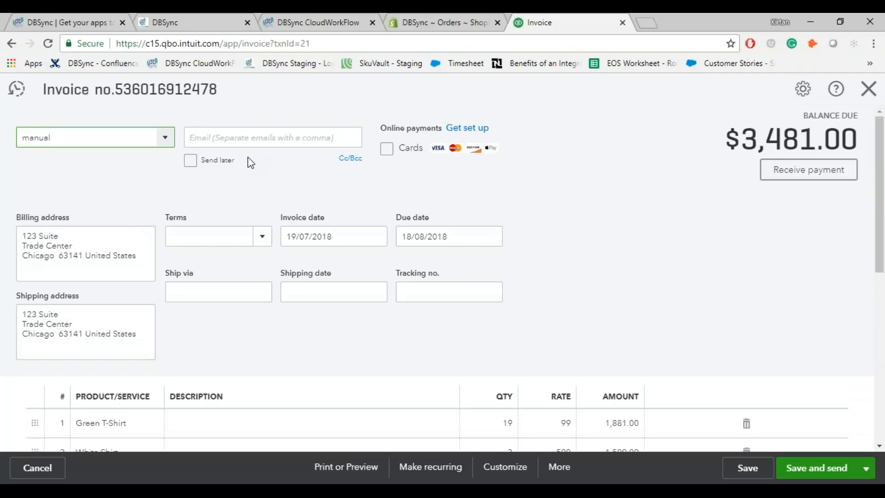
Step: Look once more at Shopify's orders list and the DBSync log summary, then switch to the presentation's contact slide
{"action": "left_click", "coordinate": [404, 28]}
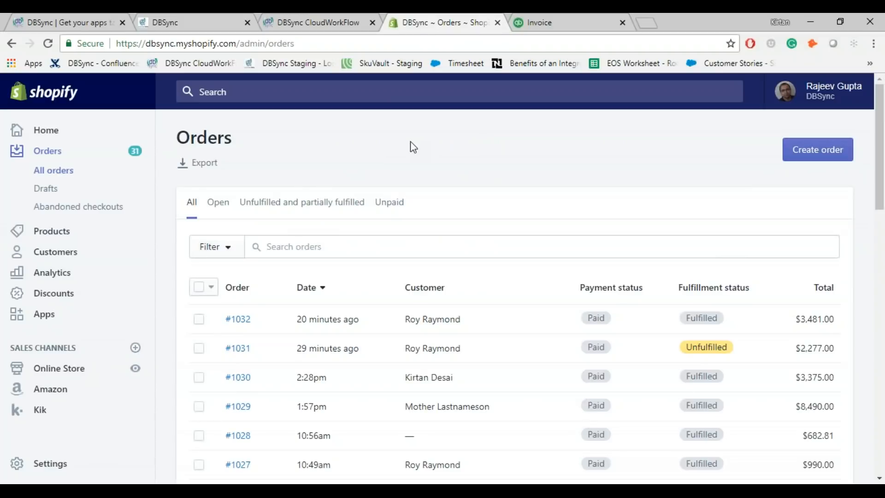
{"action": "left_click", "coordinate": [306, 14]}
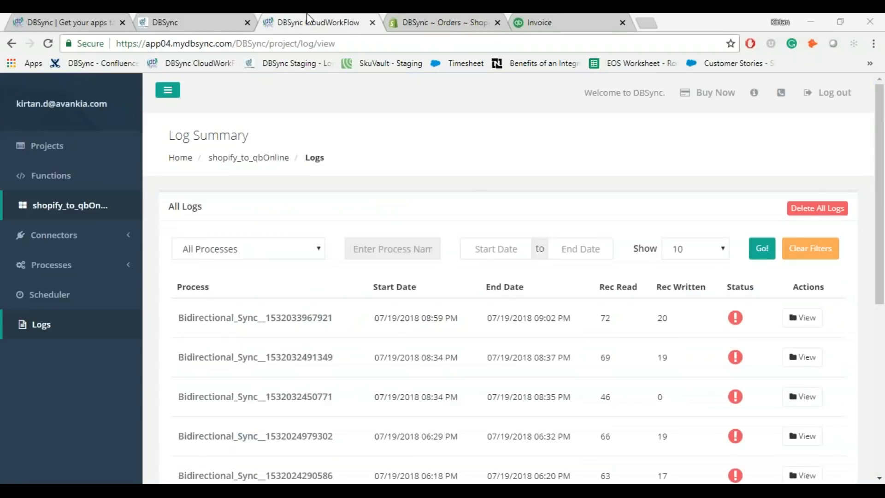
{"action": "key", "text": "alt+Tab"}
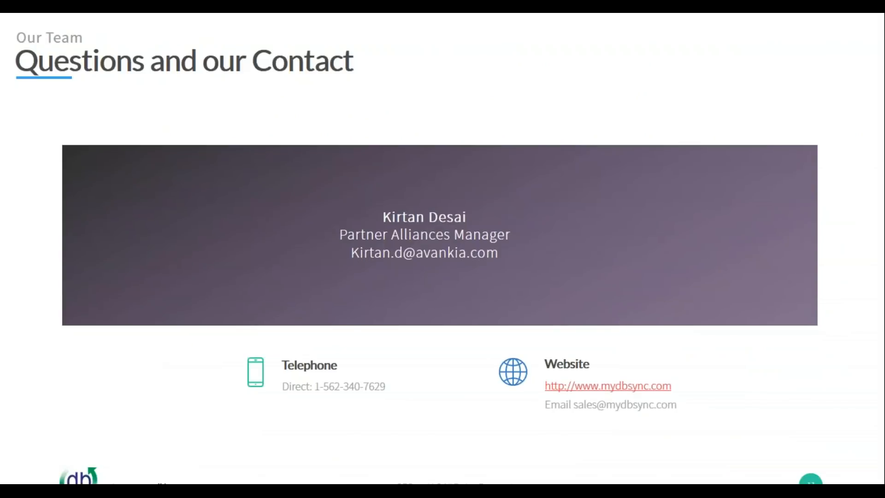